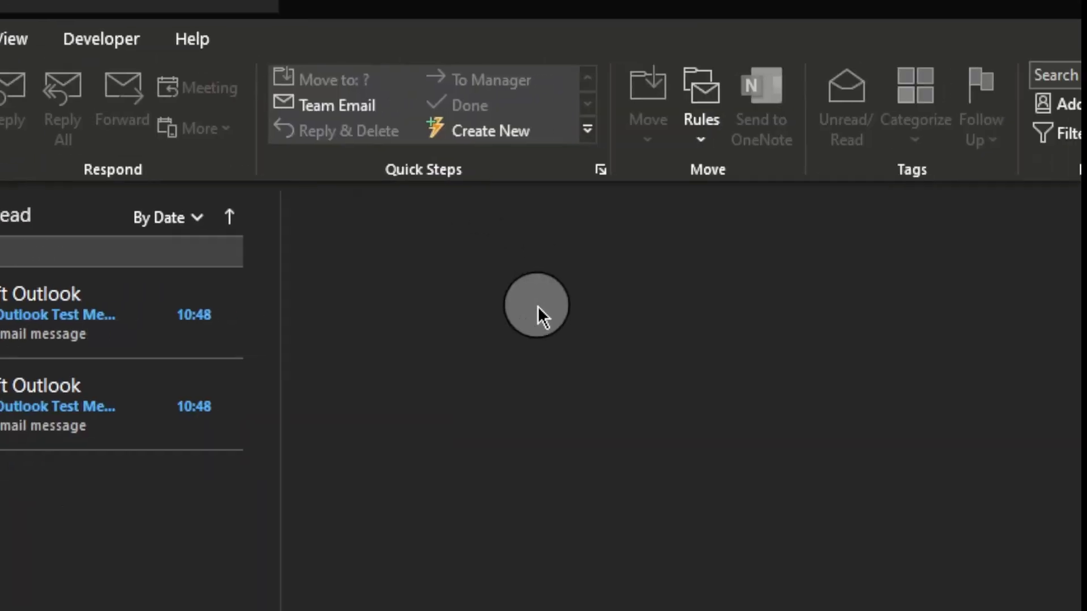
Open the rule management dialog and start a new rule based on the "Move messages from someone to a folder" template
{"action": "left_click", "coordinate": [702, 140]}
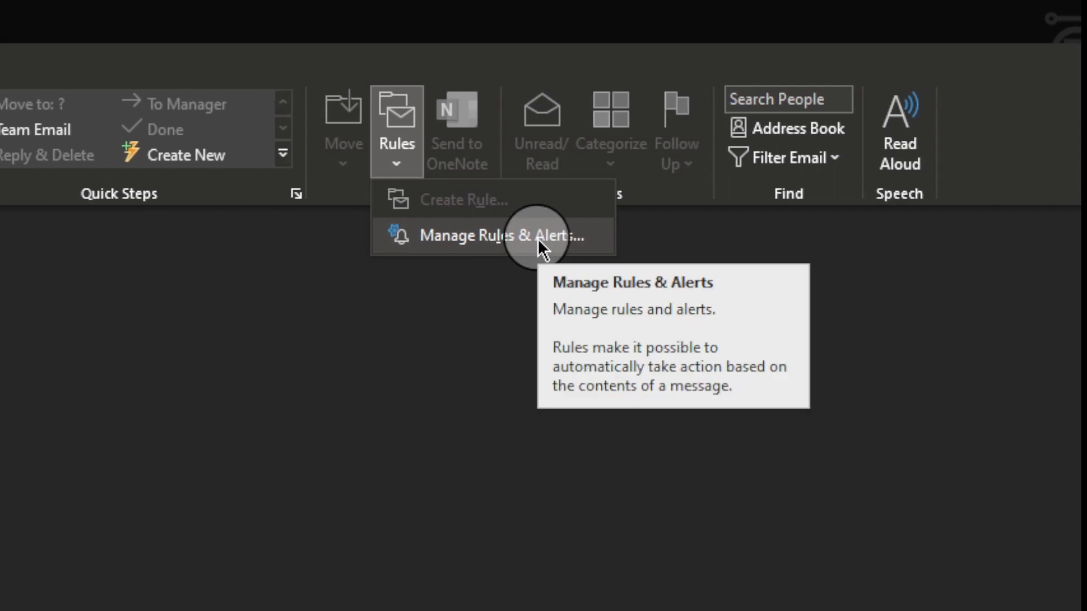
{"action": "left_click", "coordinate": [679, 238]}
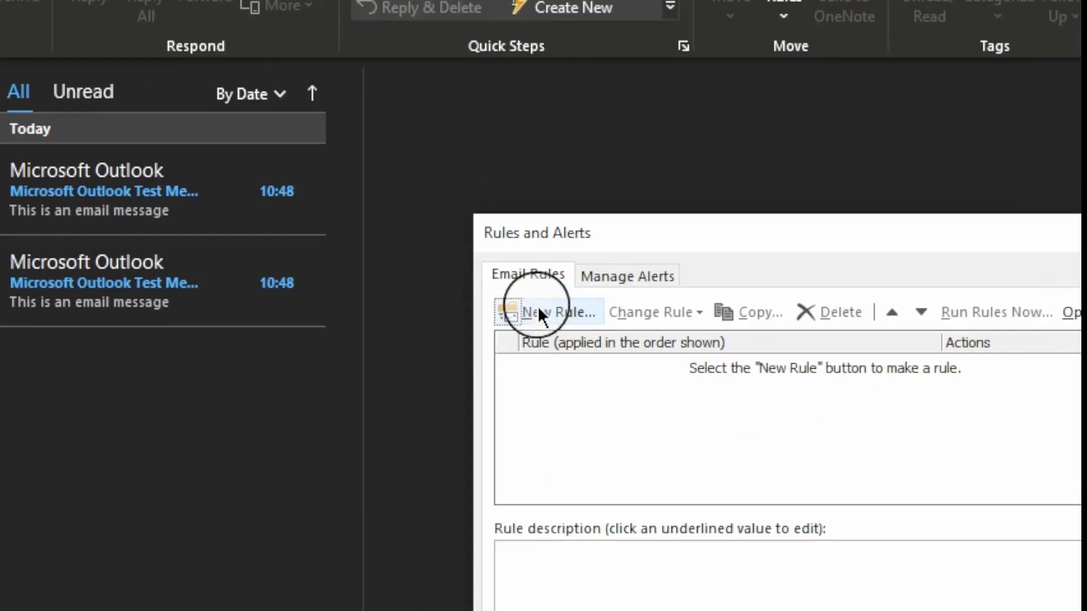
{"action": "left_click", "coordinate": [534, 316]}
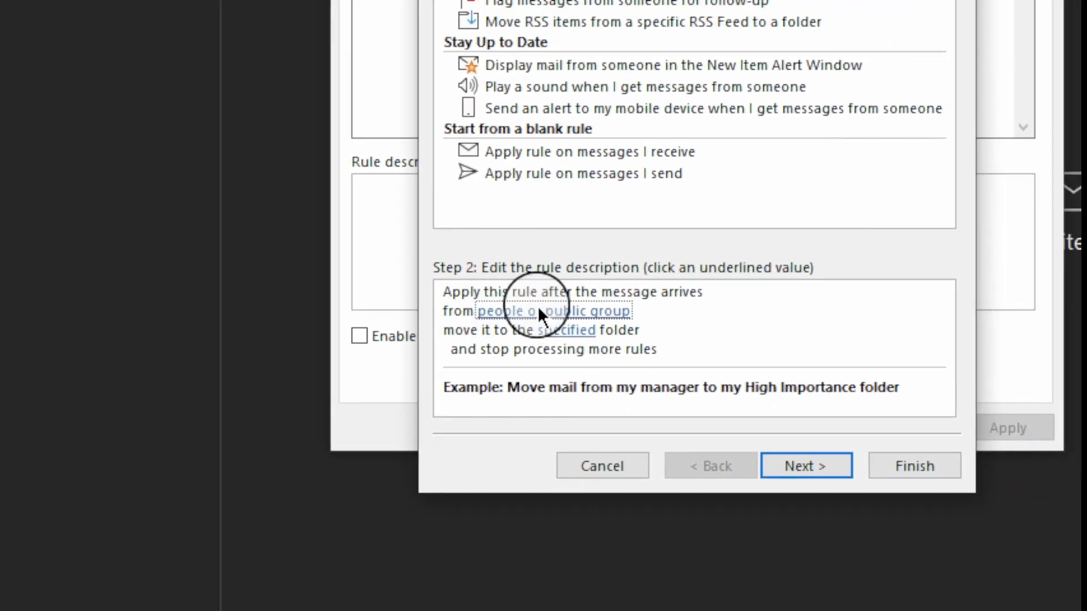
Enter the sender's e-mail address as the person whose incoming messages the rule applies to
{"action": "left_click", "coordinate": [507, 335]}
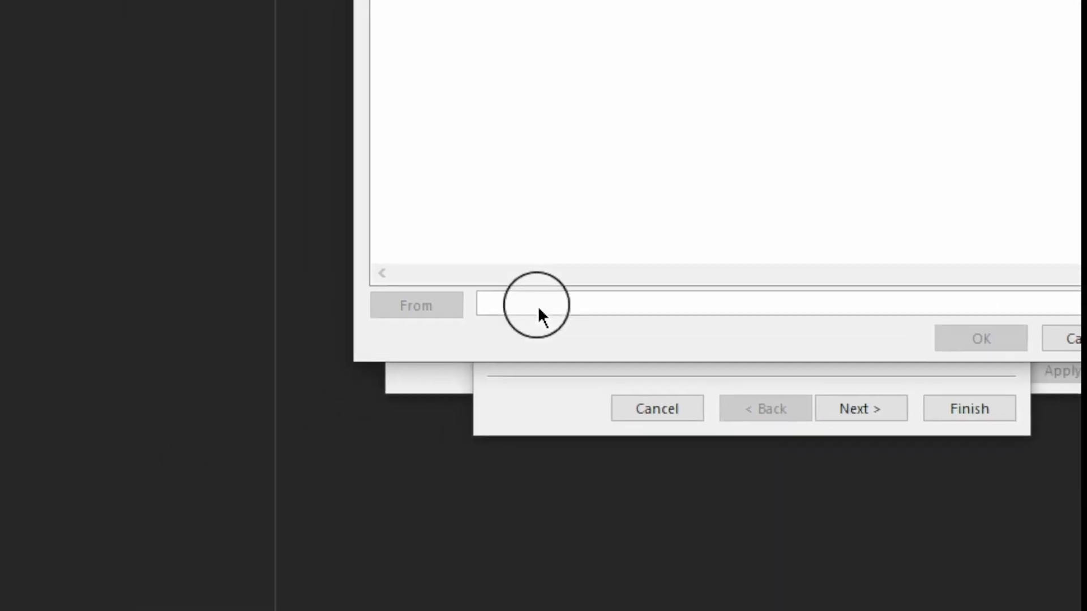
{"action": "left_click", "coordinate": [491, 395]}
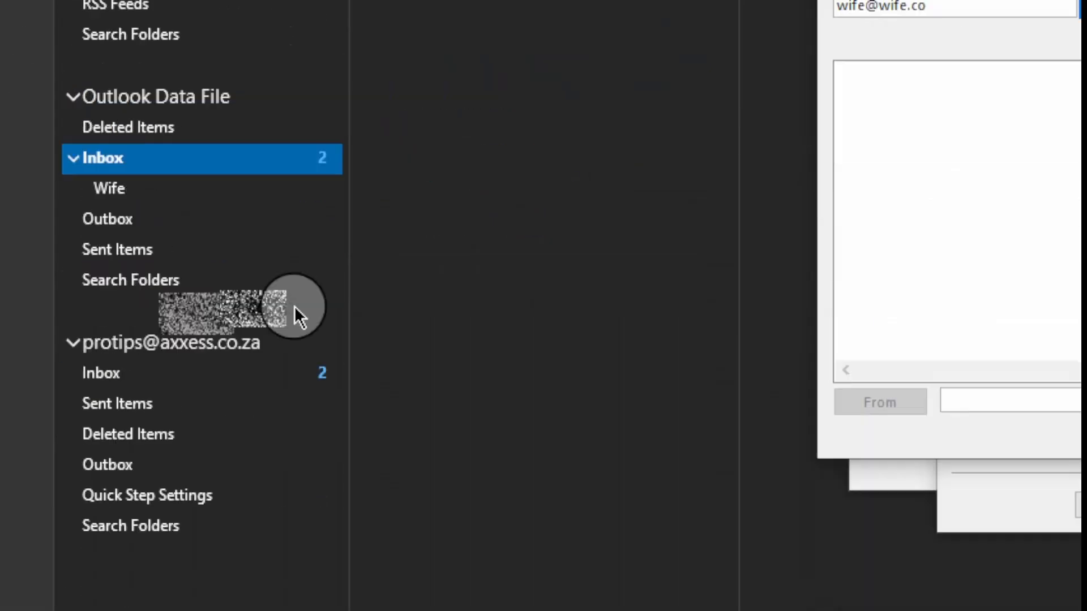
{"action": "left_click", "coordinate": [251, 306]}
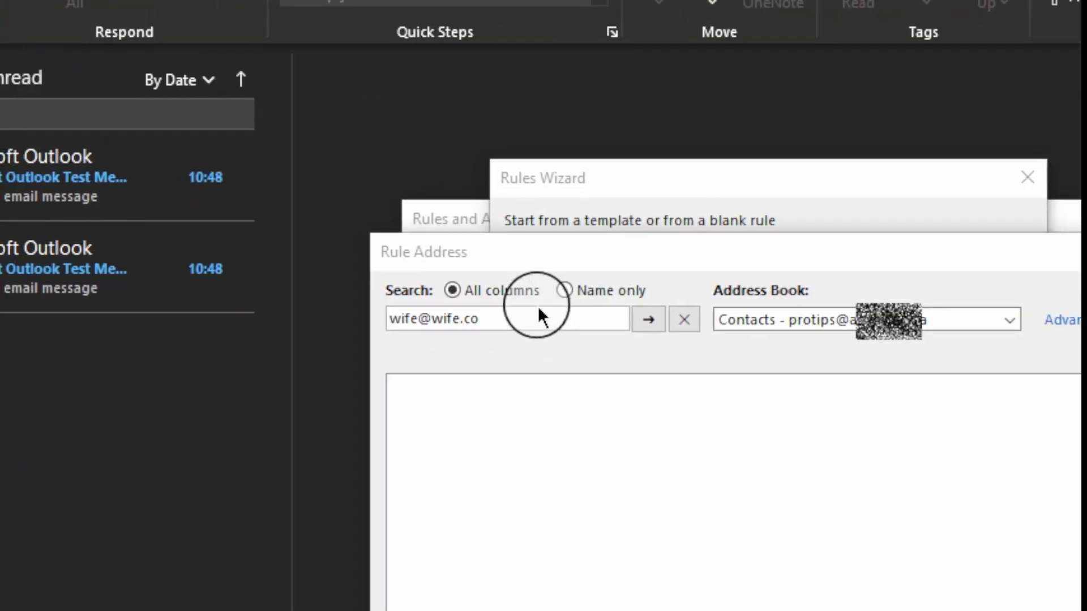
{"action": "left_click", "coordinate": [538, 316]}
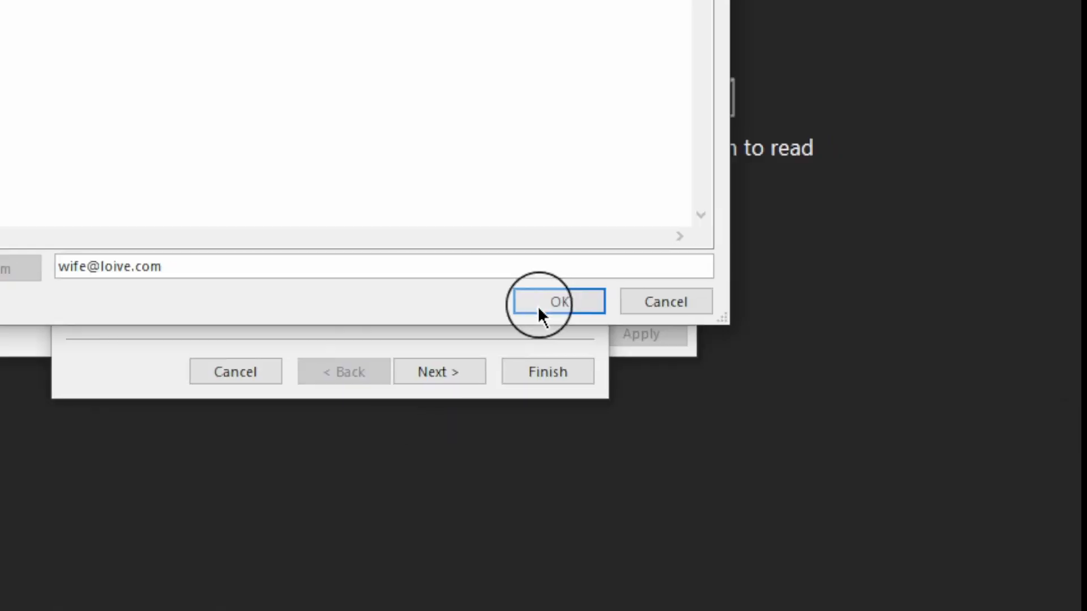
{"action": "left_click", "coordinate": [819, 340]}
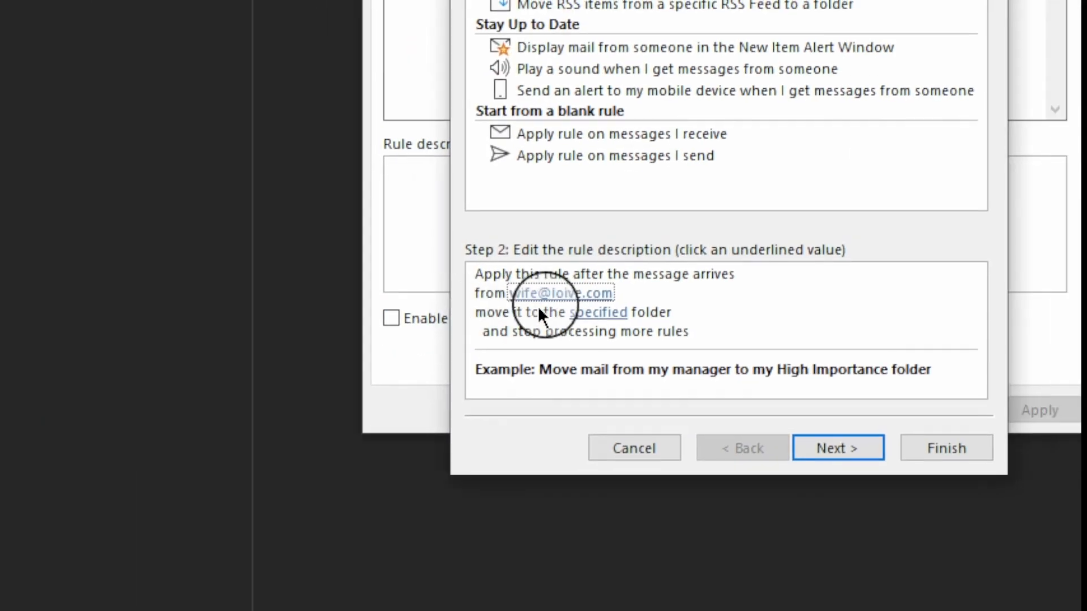
Set the rule's destination to the Wife folder under the Inbox of the second Outlook Data File
{"action": "left_click", "coordinate": [391, 343]}
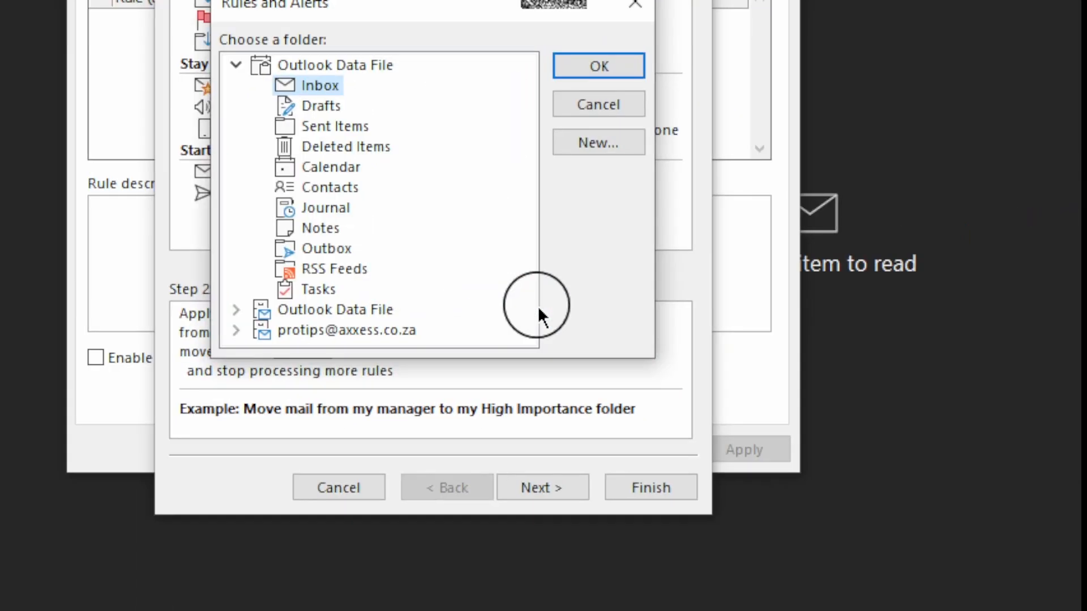
{"action": "scroll", "coordinate": [601, 93], "scroll_direction": "down", "scroll_amount": 2}
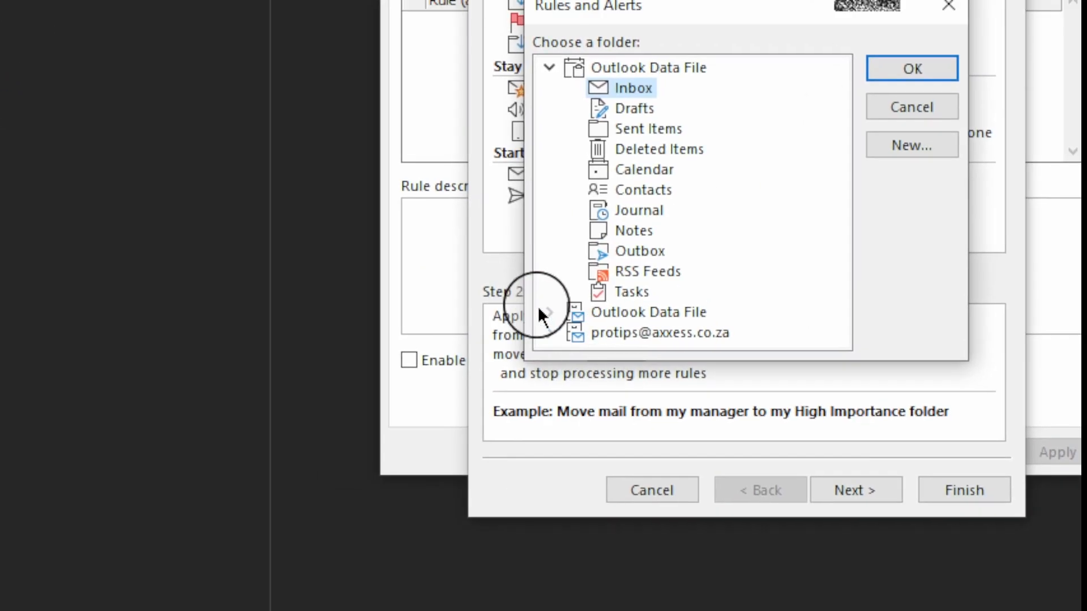
{"action": "left_click", "coordinate": [516, 297]}
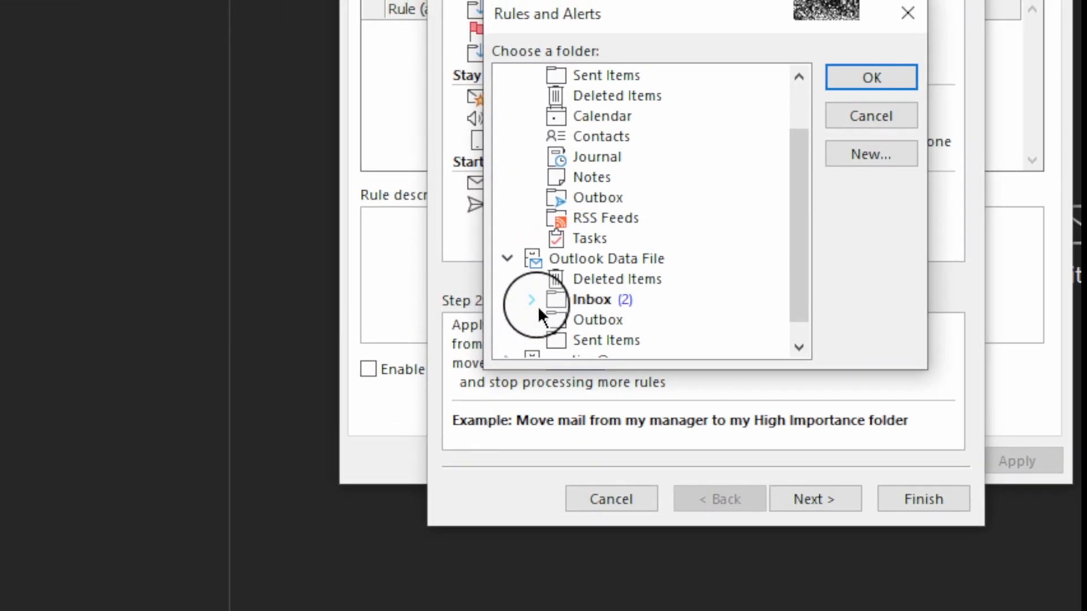
{"action": "left_click", "coordinate": [324, 294]}
{"action": "left_click", "coordinate": [613, 324]}
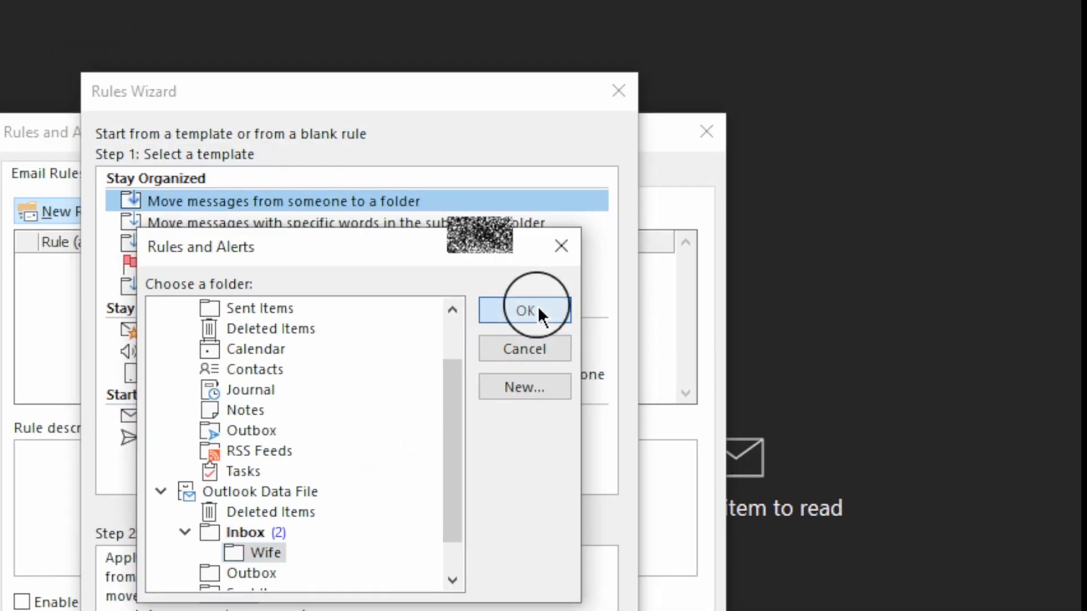
{"action": "left_click", "coordinate": [538, 315]}
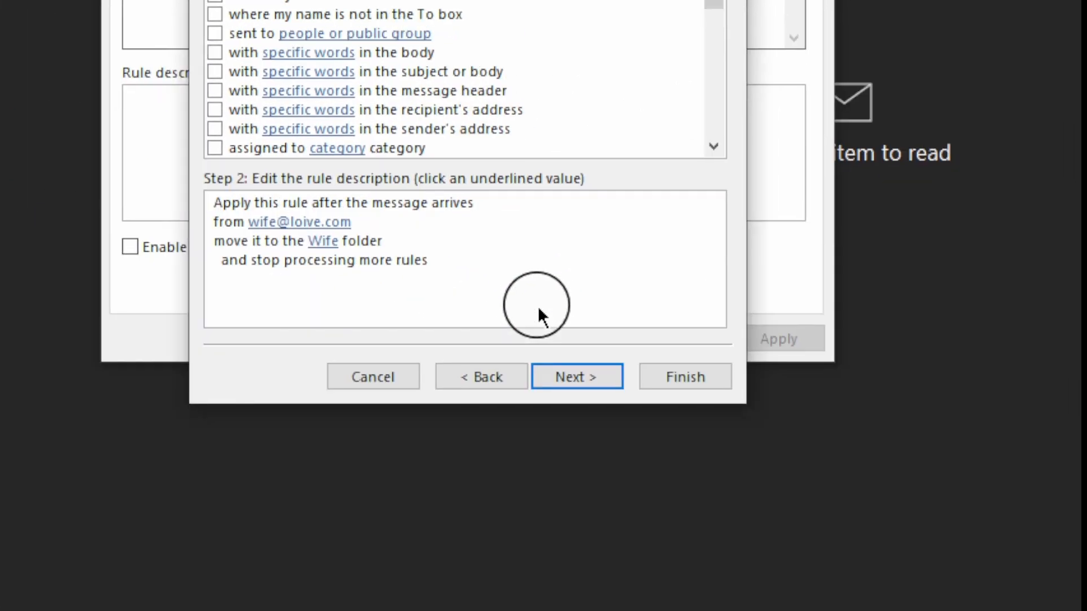
Go through the rule's conditions, actions and exceptions without adding any, and finish the rule
{"action": "left_click", "coordinate": [534, 349]}
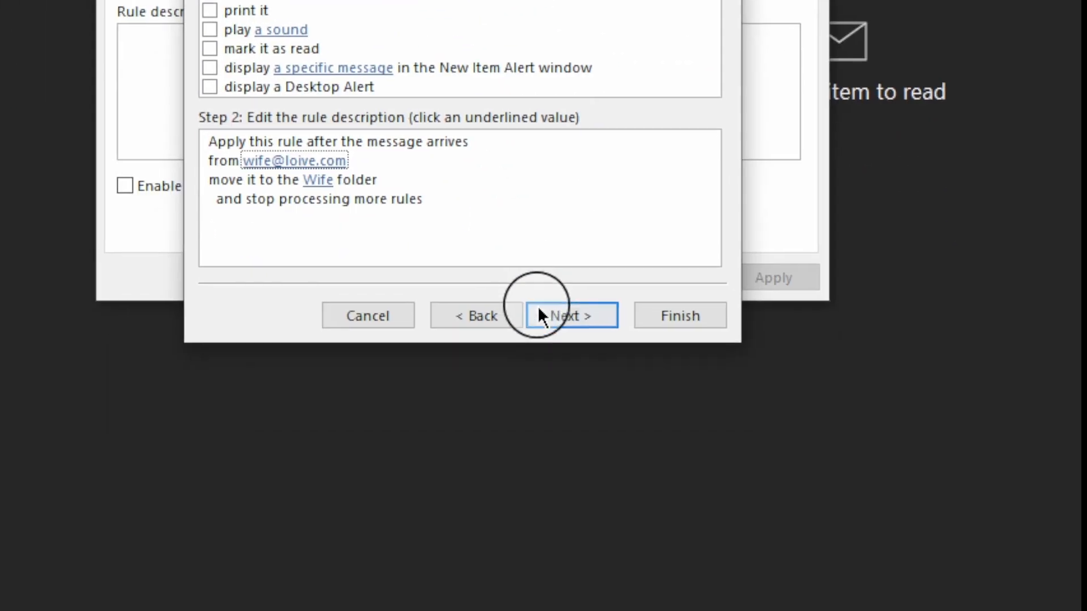
{"action": "left_click", "coordinate": [626, 515]}
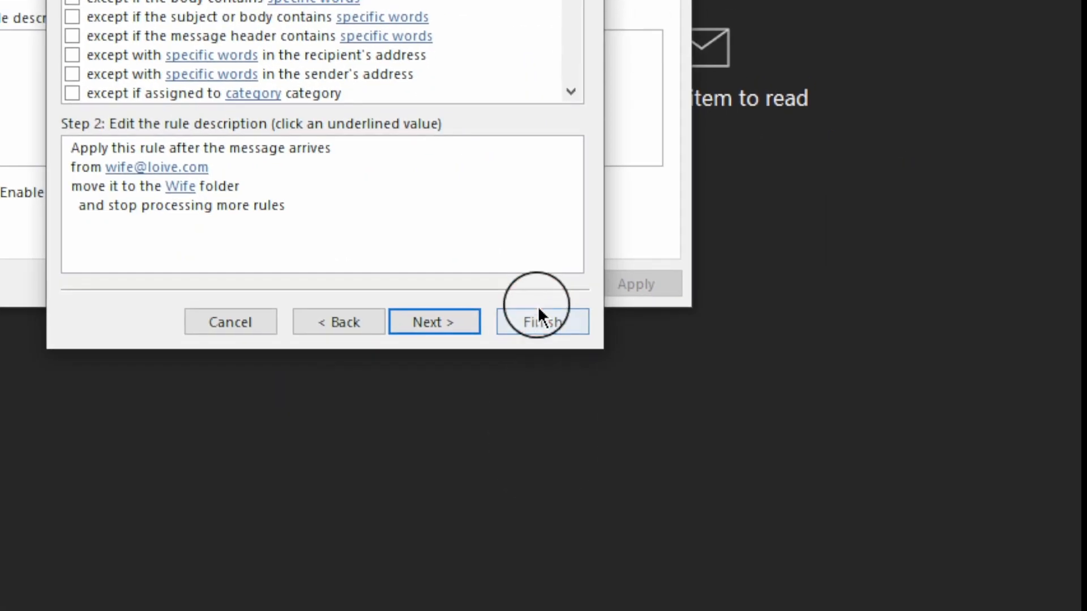
{"action": "left_click", "coordinate": [675, 340]}
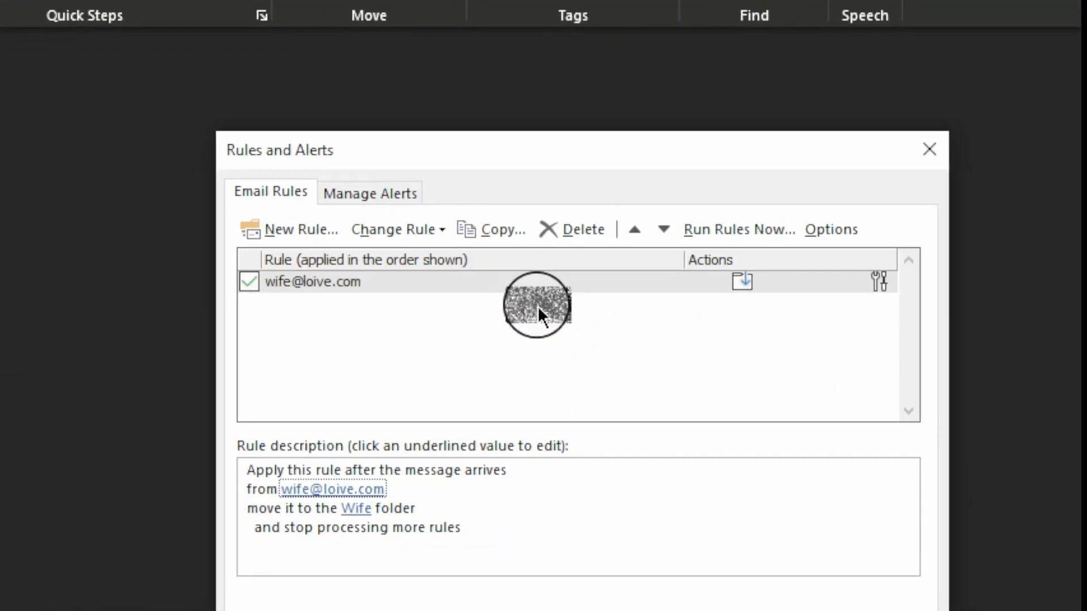
Start creating a second email rule in Rules and Alerts
{"action": "left_click", "coordinate": [293, 431]}
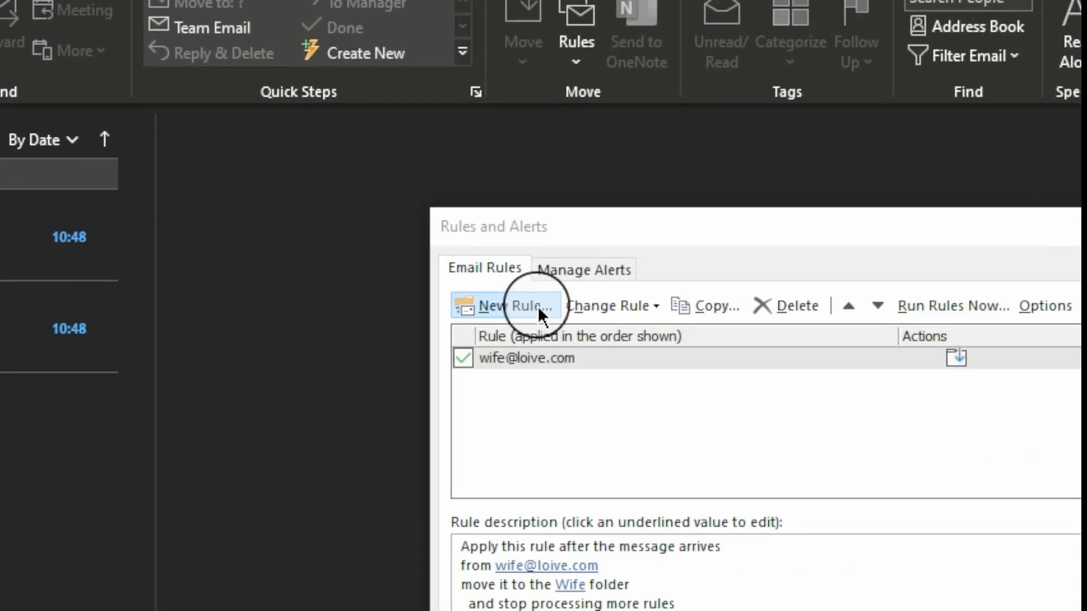
{"action": "left_click", "coordinate": [1072, 348]}
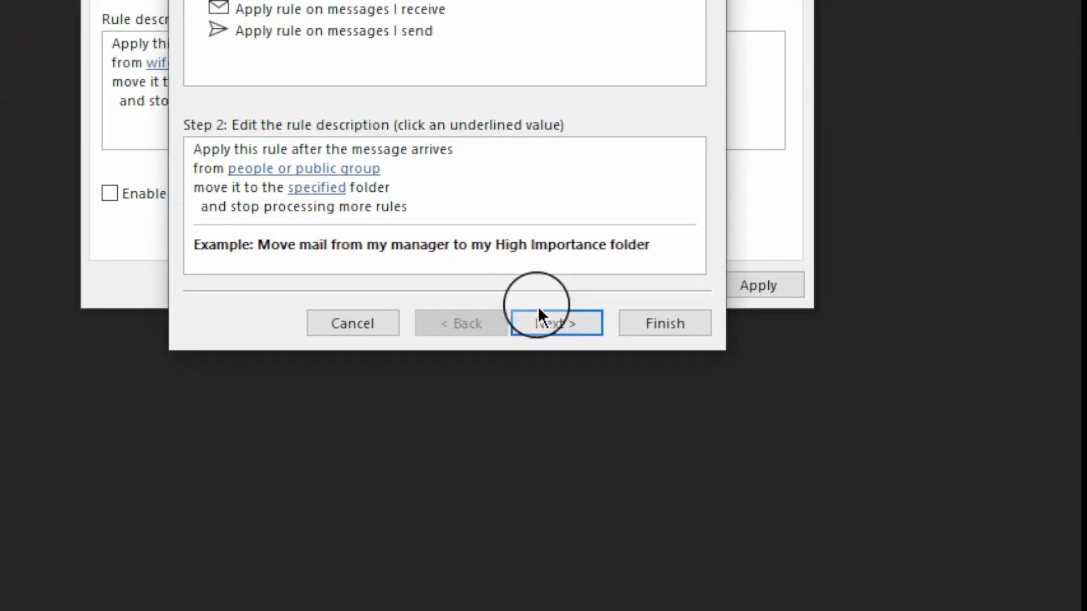
{"action": "left_click", "coordinate": [540, 305]}
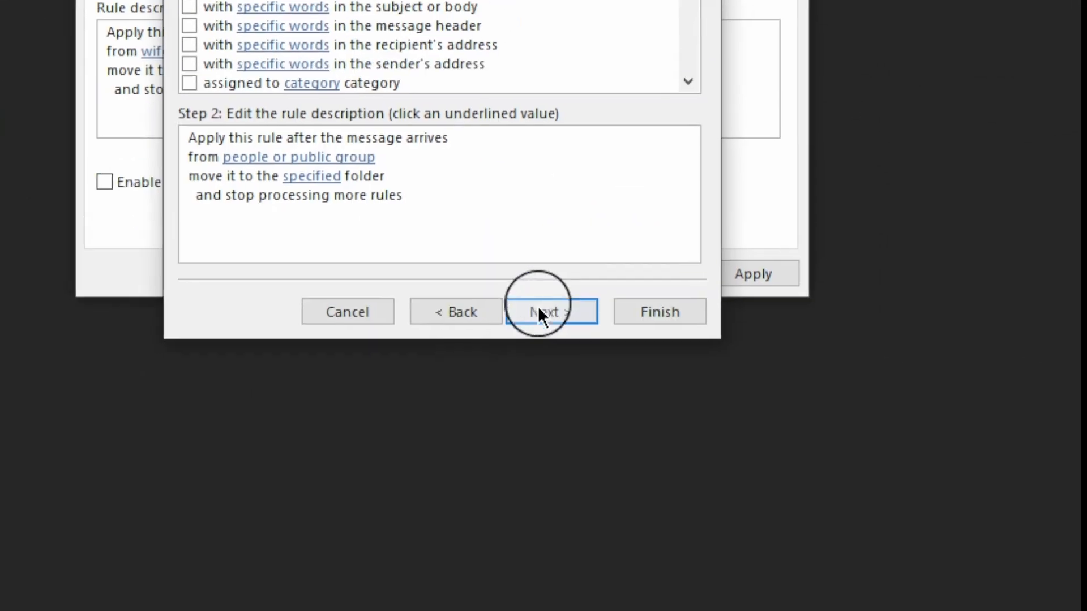
{"action": "left_click", "coordinate": [540, 315]}
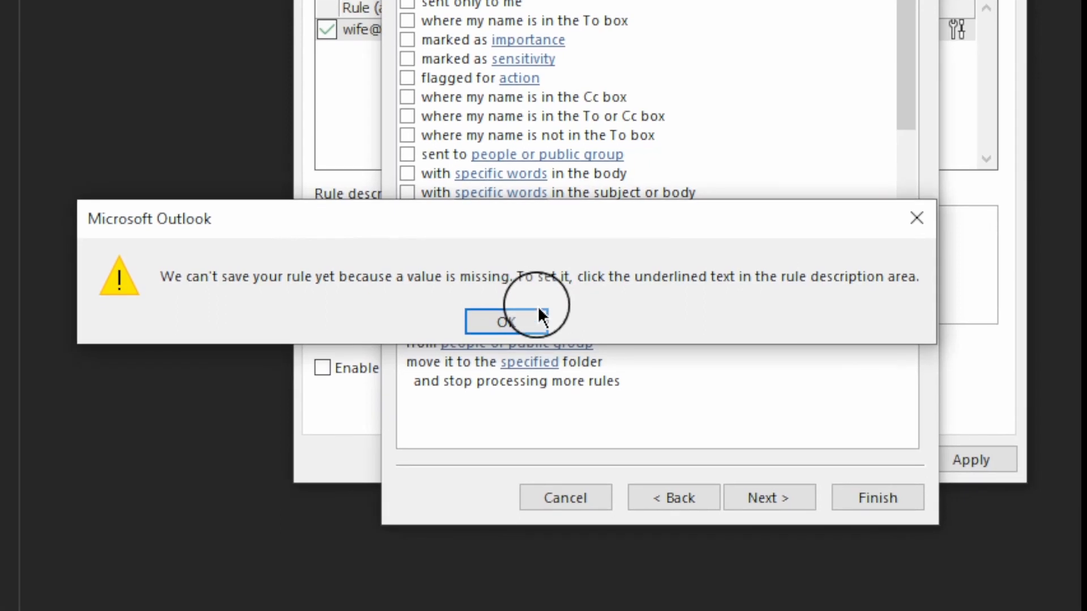
{"action": "left_click", "coordinate": [309, 142]}
{"action": "left_click", "coordinate": [514, 415]}
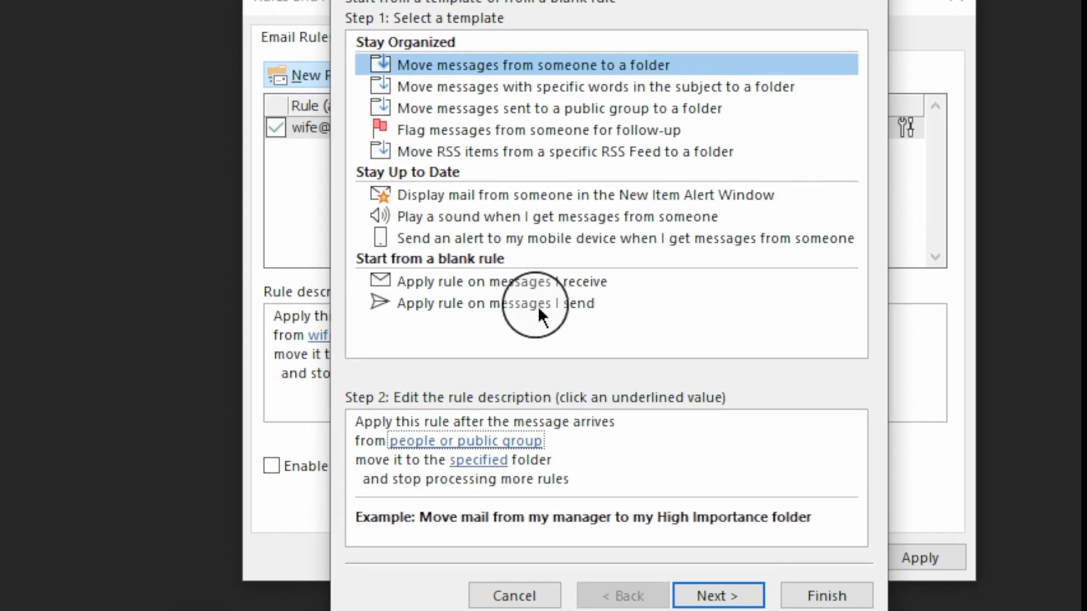
Base the rule on the blank "Apply rule on messages I receive" and limit it to messages arriving through the specified mail account
{"action": "left_click", "coordinate": [447, 58]}
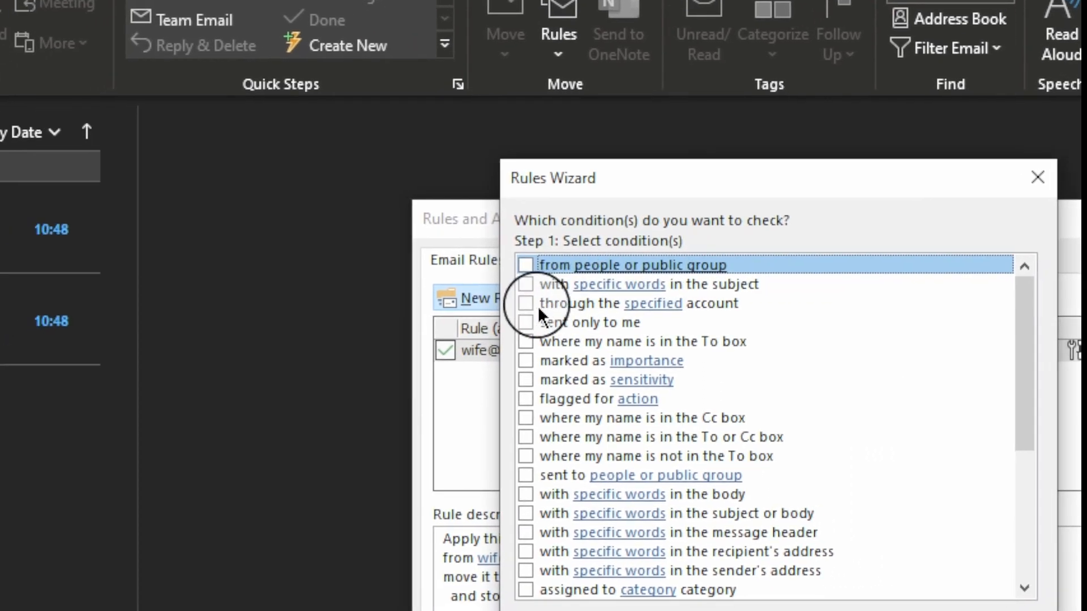
{"action": "left_click", "coordinate": [413, 314]}
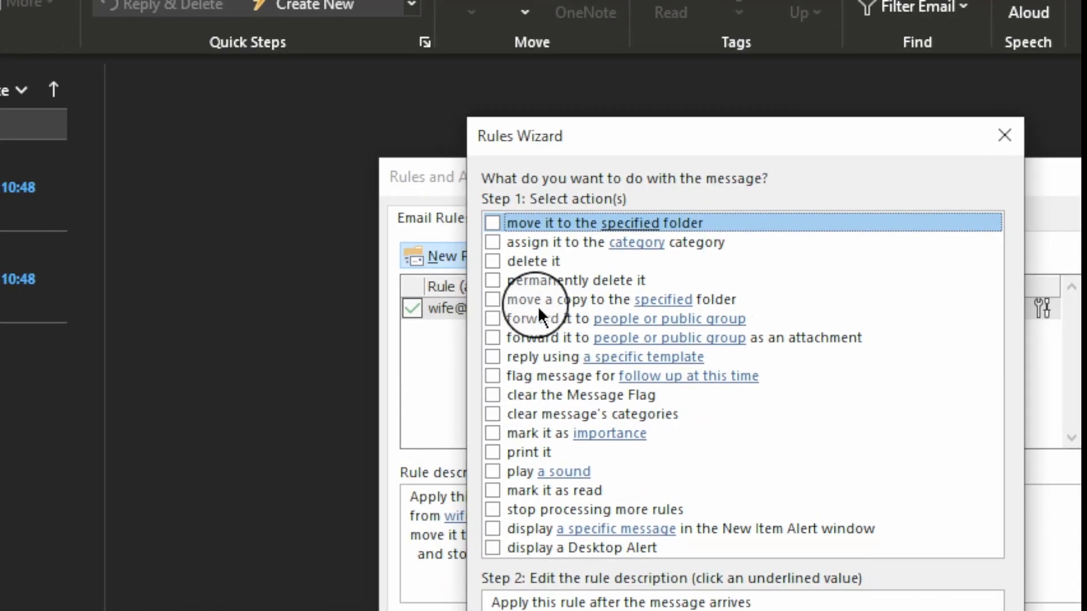
Make the rule move a copy of the messages to the first Outlook Data File's Inbox folder, and finish the rule
{"action": "left_click", "coordinate": [538, 303]}
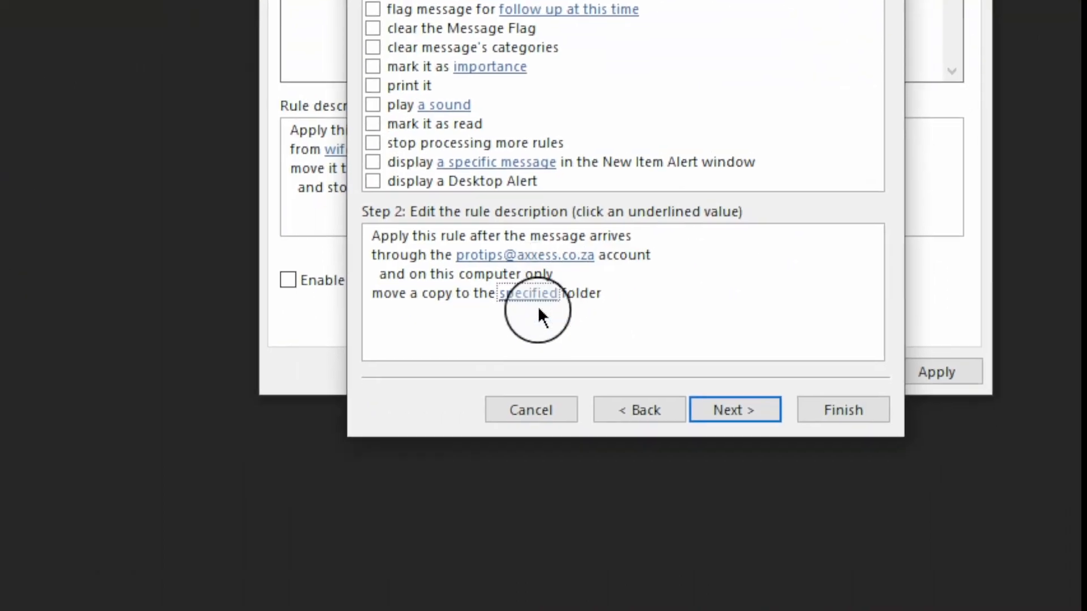
{"action": "left_click", "coordinate": [538, 311]}
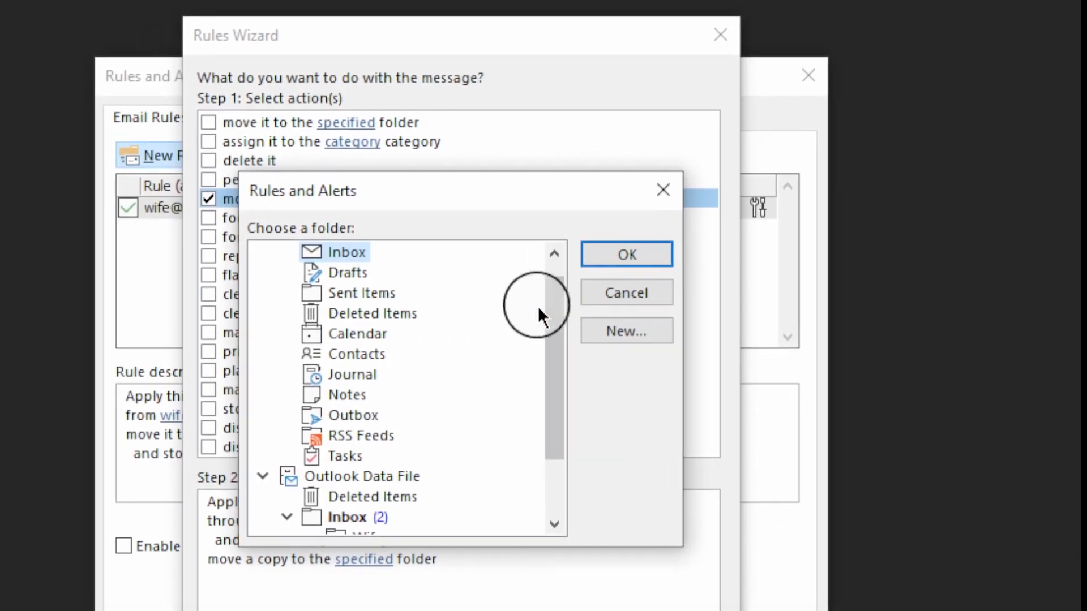
{"action": "scroll", "coordinate": [551, 213], "scroll_direction": "up", "scroll_amount": 1}
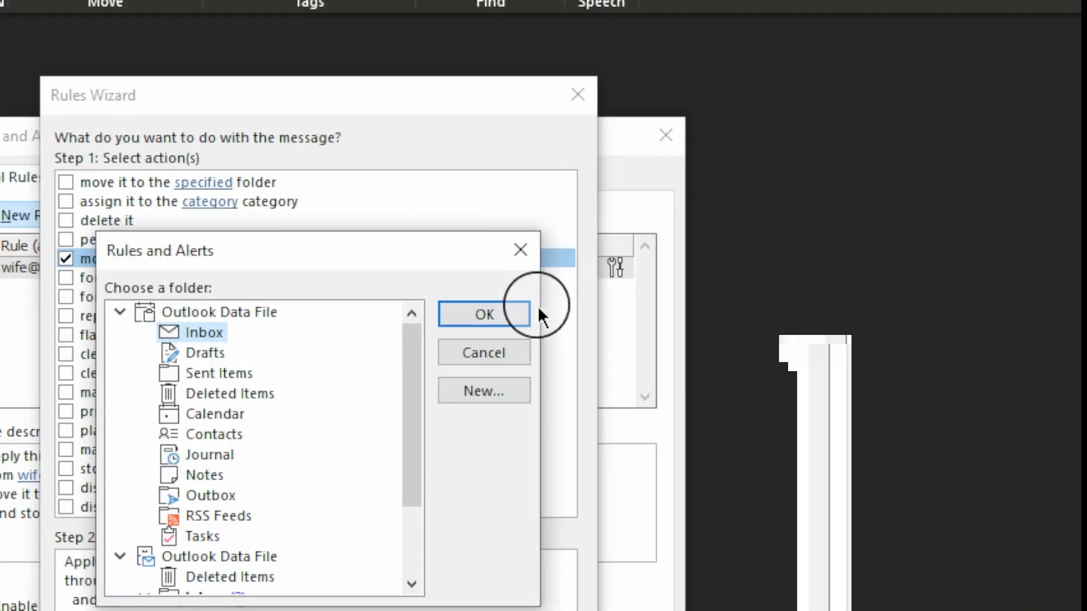
{"action": "left_click", "coordinate": [710, 284]}
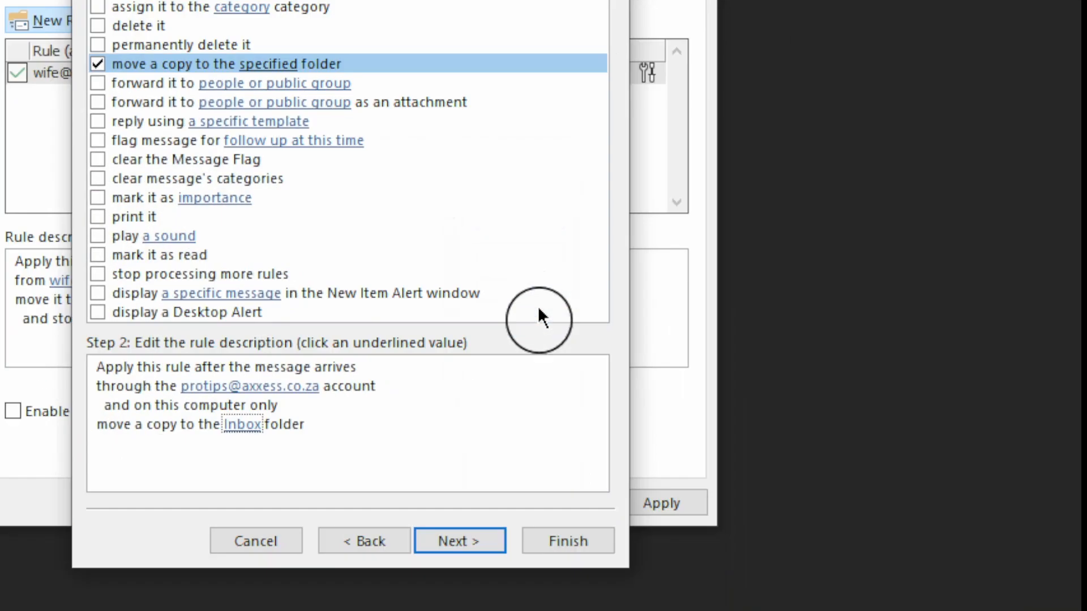
{"action": "left_click", "coordinate": [577, 317]}
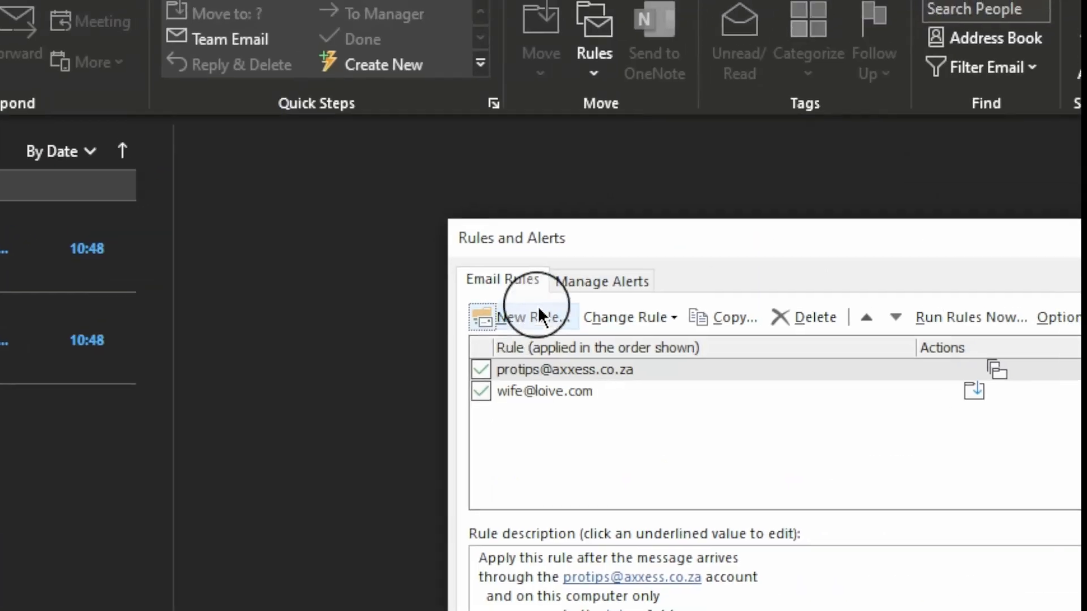